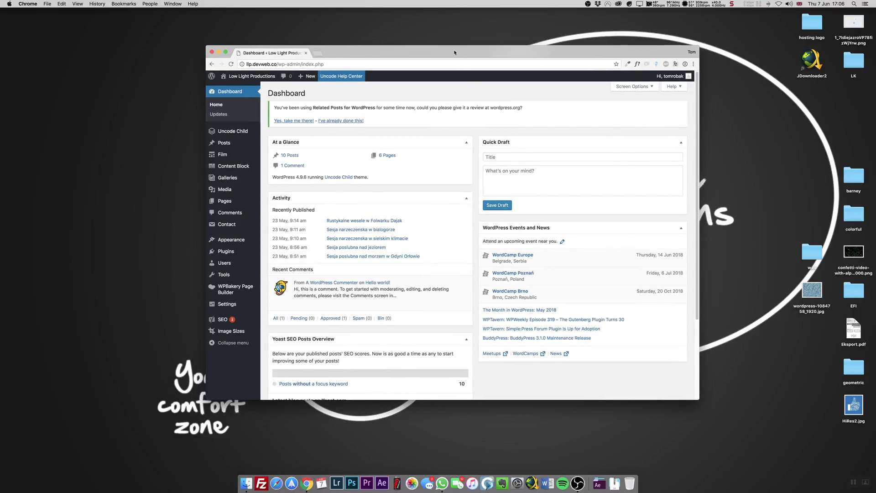
Dismiss the Related Posts for WordPress review request, then reload and scroll the dashboard
click(341, 121)
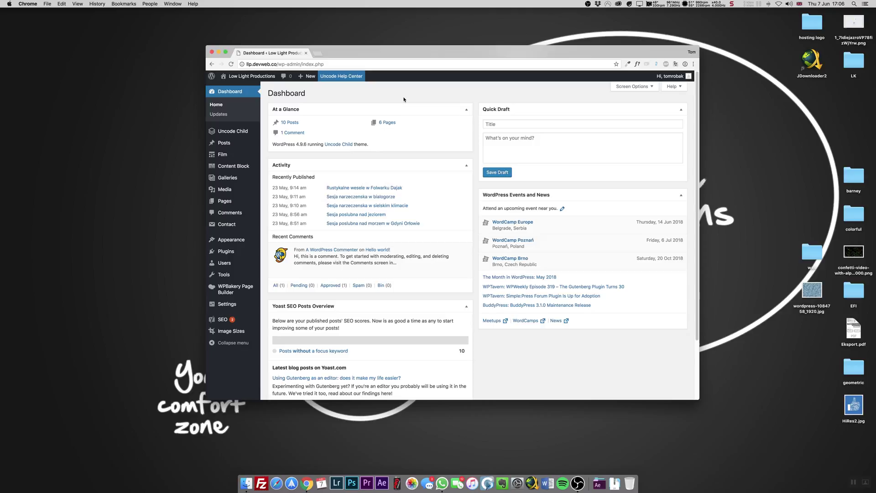
key(super+r)
scroll(359, 327, down, 3)
scroll(360, 326, down, 2)
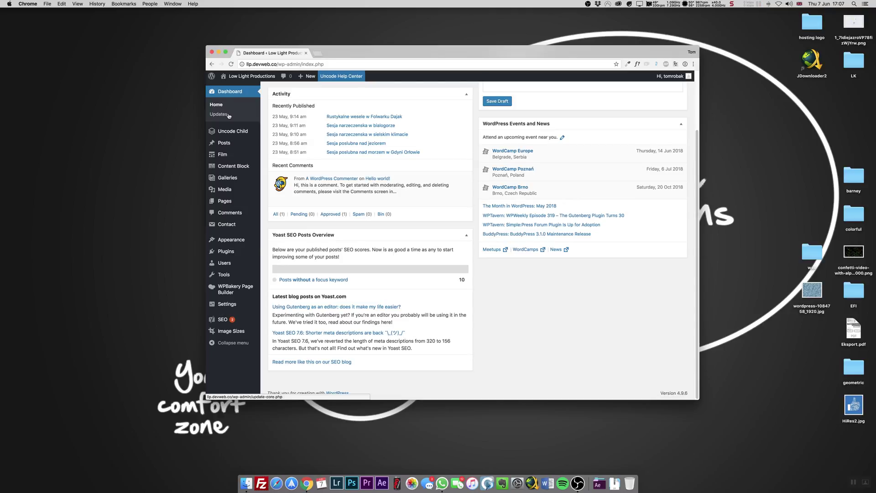
Deactivate and delete Yoast SEO from Installed Plugins, confirming removal of its data
click(226, 251)
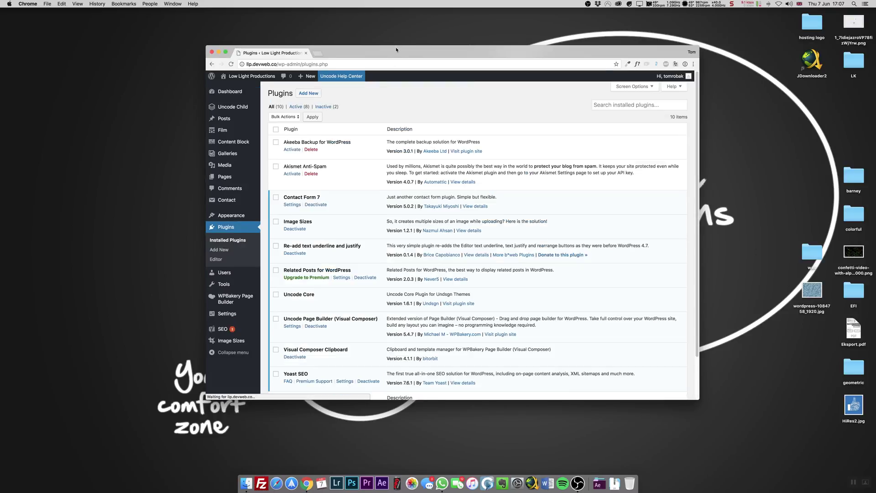
drag(394, 61, 388, 44)
scroll(383, 268, down, 3)
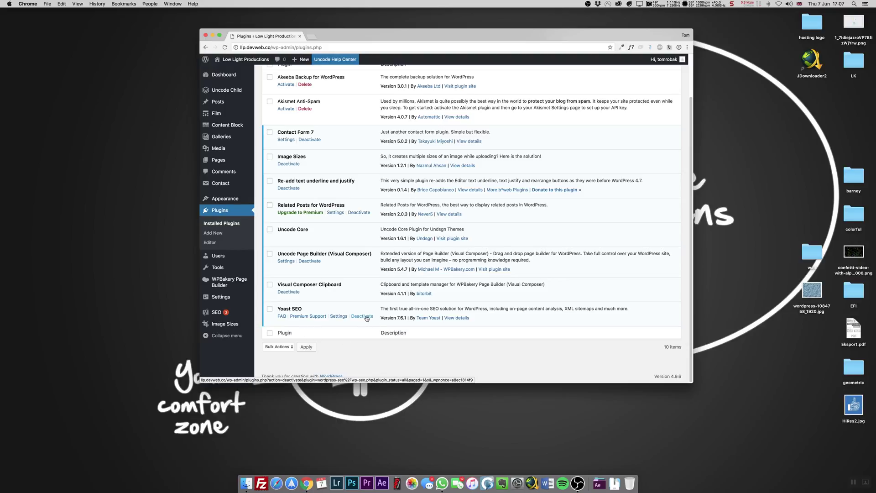
click(366, 317)
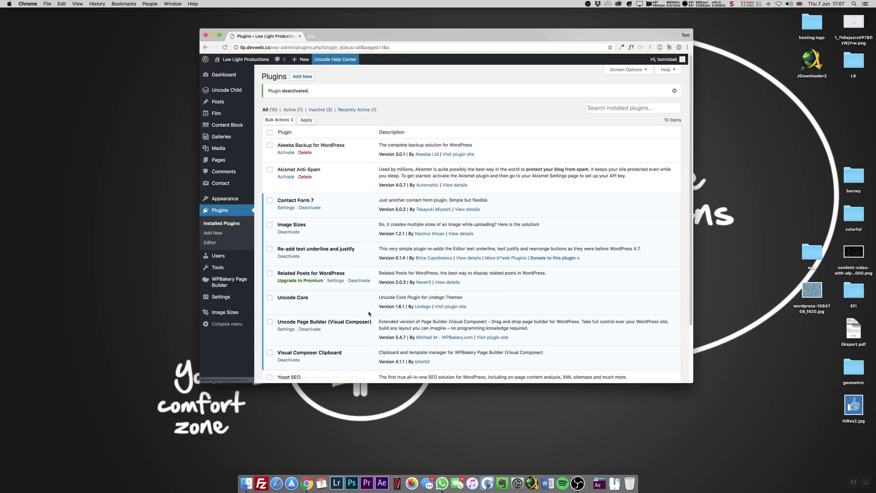
click(304, 316)
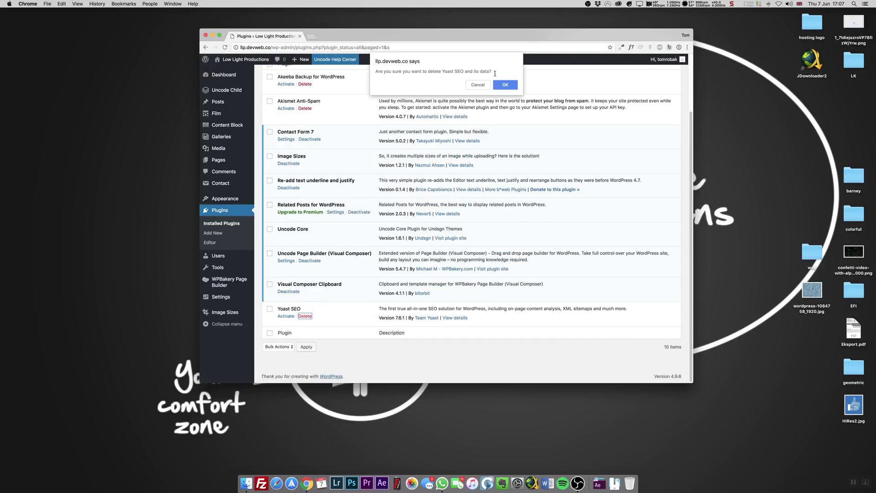
click(506, 90)
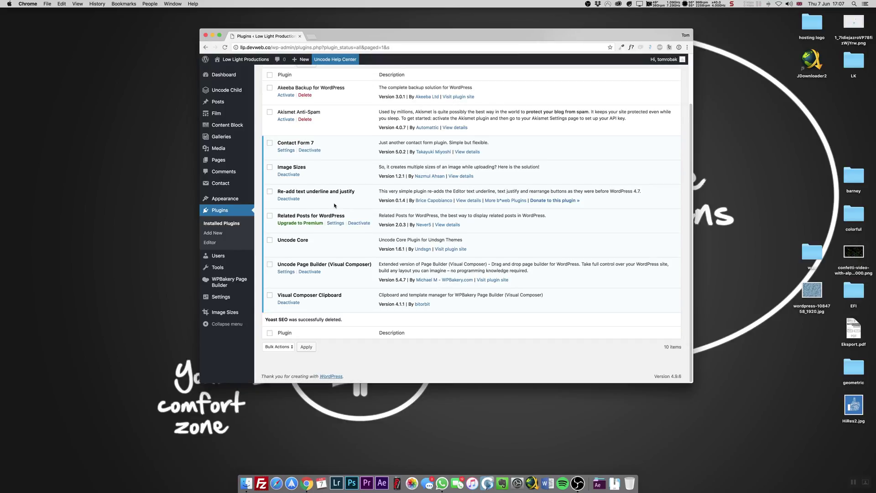
In a new tab, go to wordpress.org and search the plugins for 'yoast'
click(312, 36)
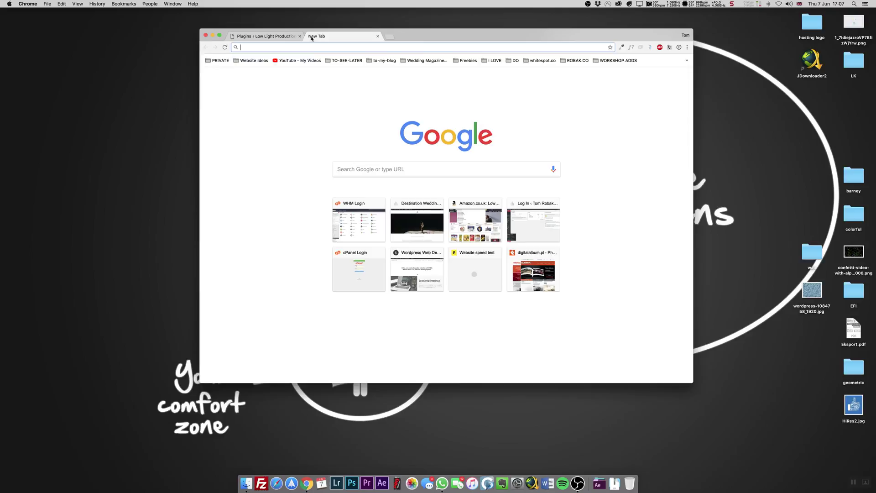
text(word)
key(Return)
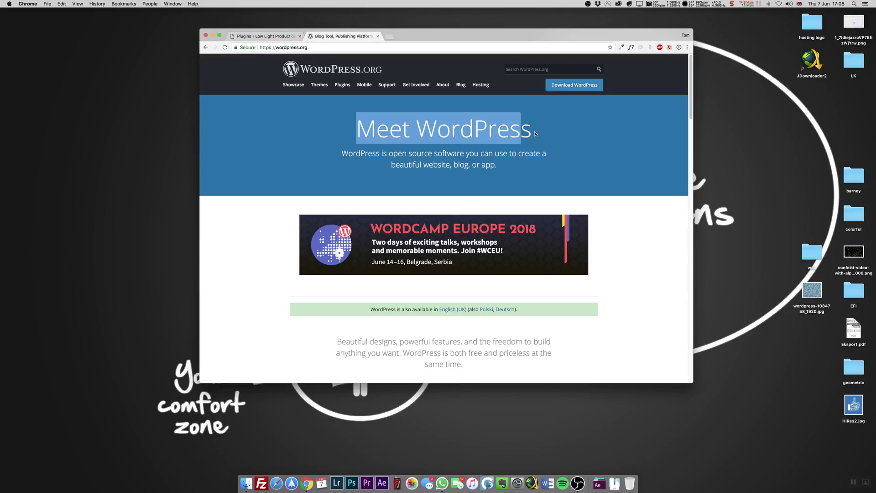
click(534, 69)
text(y)
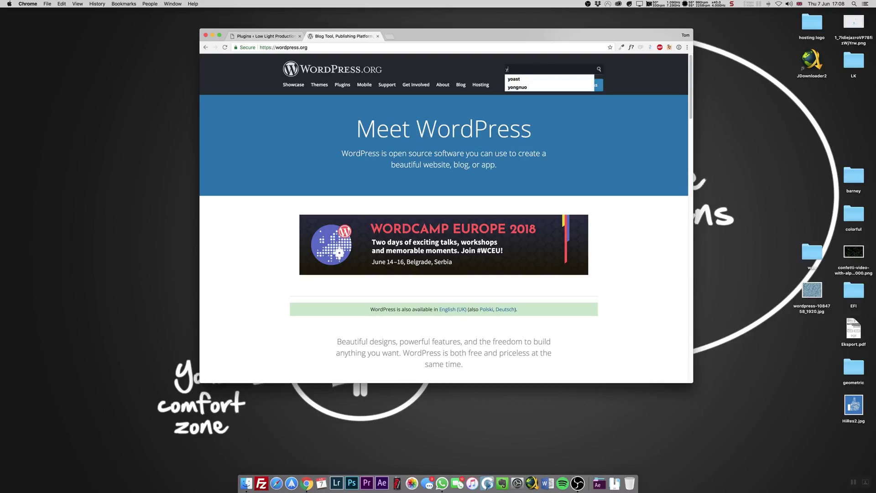
text(oast)
key(Return)
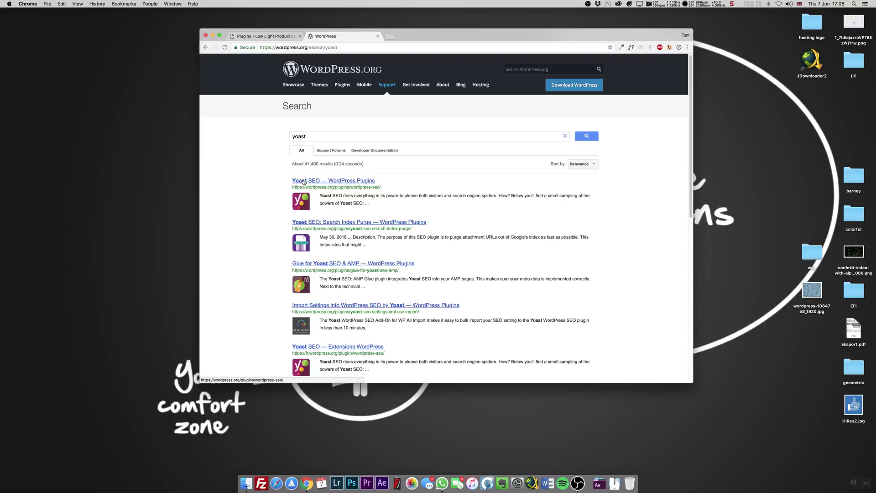
Open the Yoast SEO plugin page and review it, noting the premium features and current version 7.6.1
click(304, 181)
scroll(388, 269, down, 8)
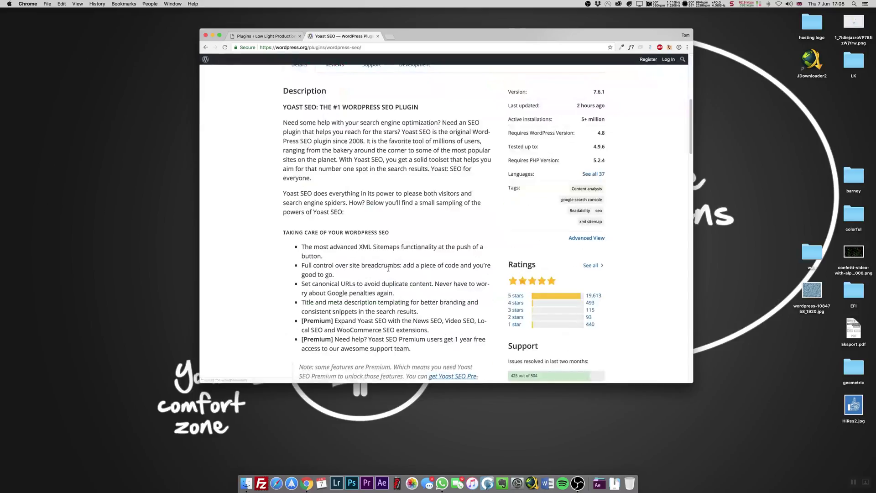
scroll(389, 237, down, 6)
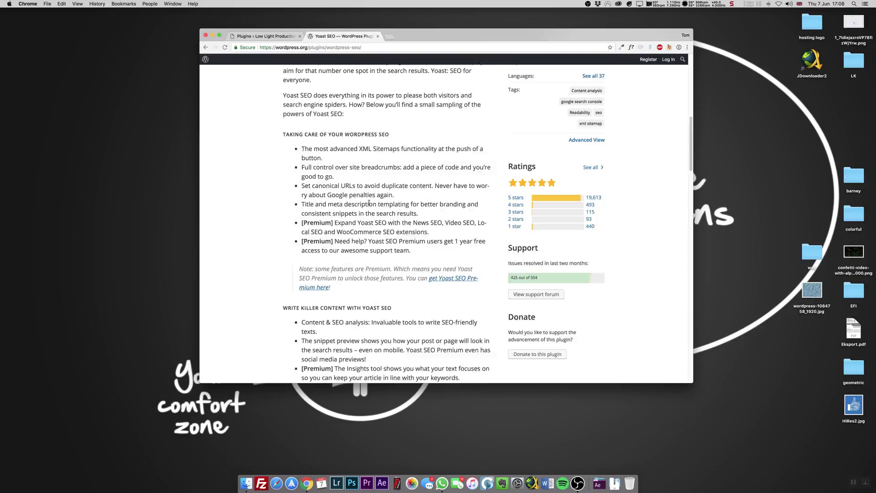
scroll(388, 237, down, 4)
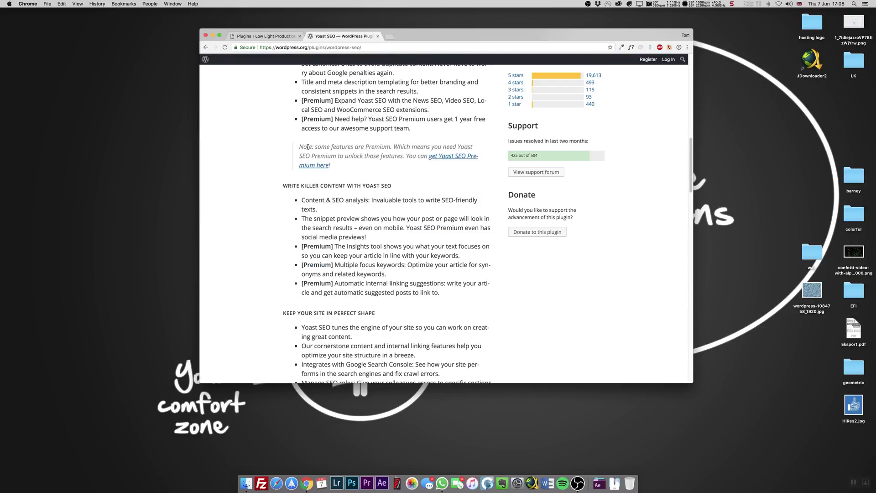
drag(307, 147, 400, 152)
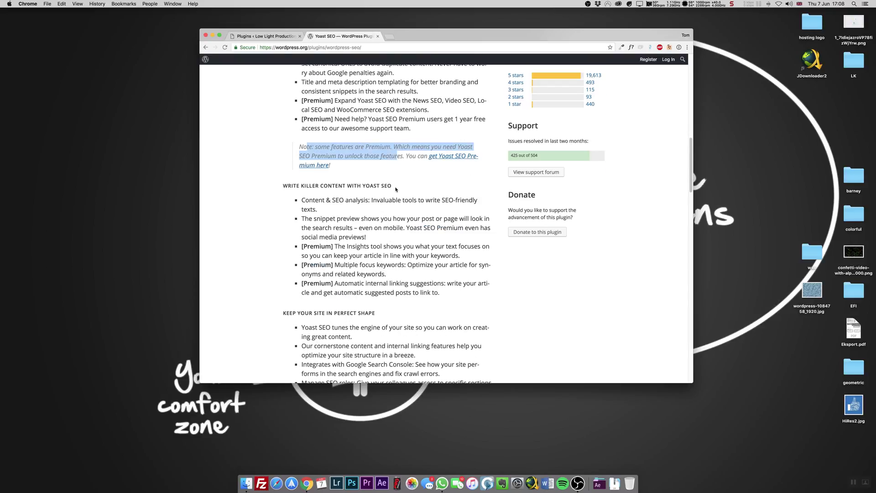
scroll(407, 211, down, 6)
scroll(408, 213, down, 20)
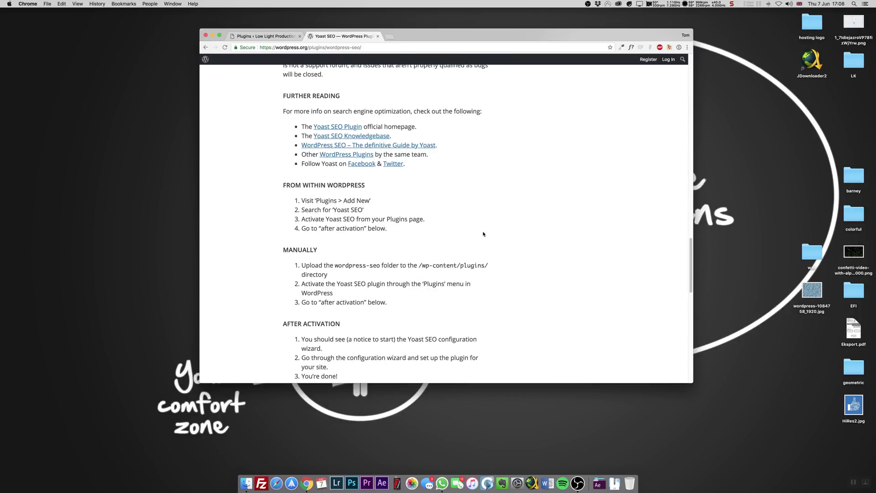
scroll(408, 232, down, 5)
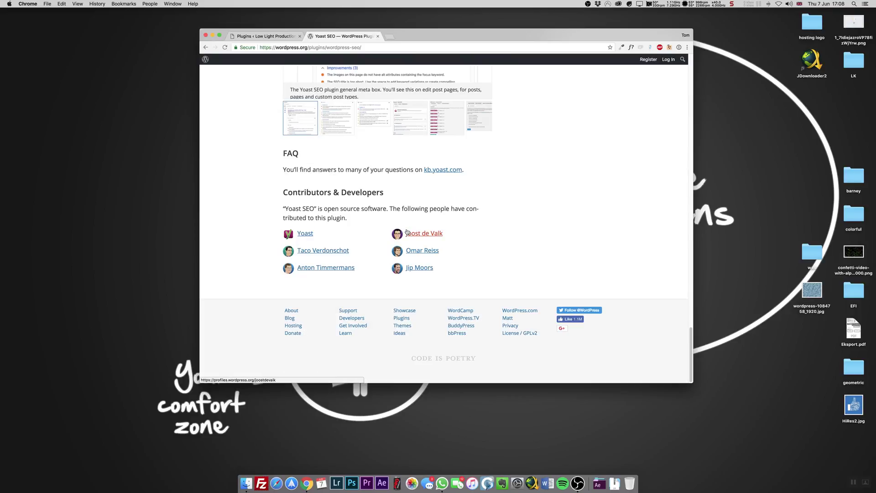
scroll(408, 232, up, 20)
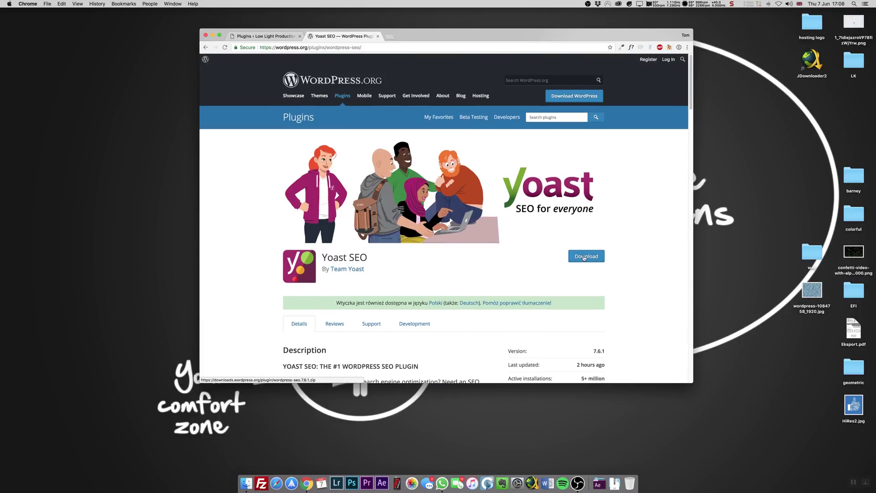
scroll(590, 267, down, 5)
triple_click(608, 240)
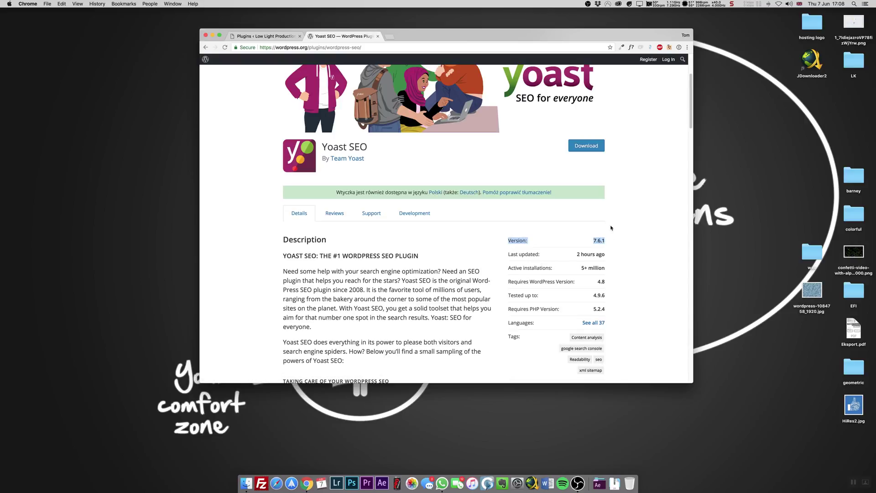
scroll(363, 241, down, 5)
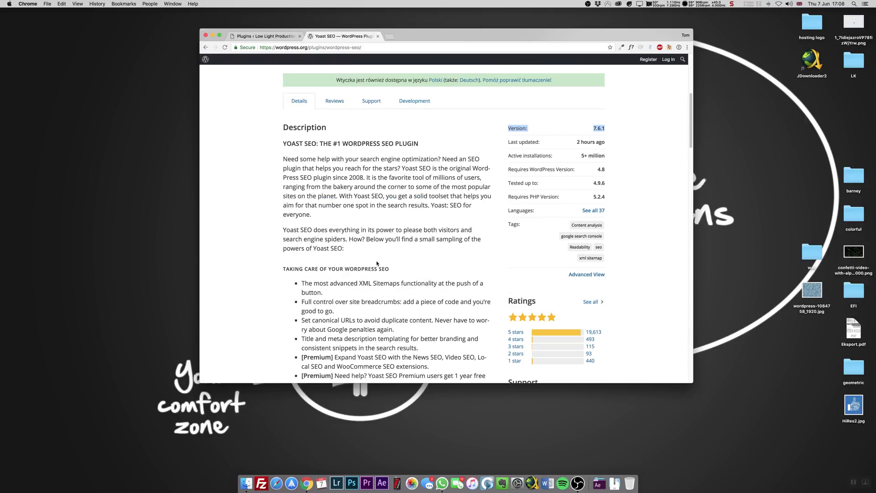
click(419, 203)
In Advanced View, choose 7.3 under Previous Versions and download the wordpress-seo 7.3 zip
click(590, 275)
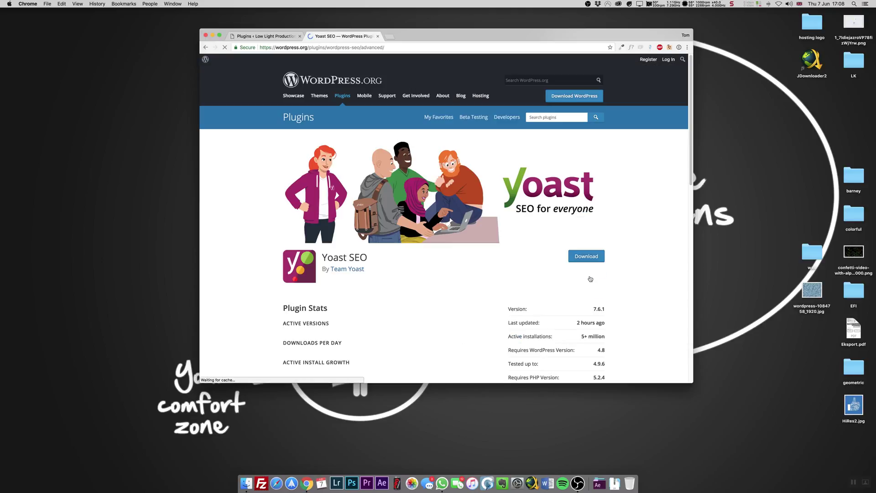
scroll(298, 253, down, 4)
scroll(298, 252, down, 12)
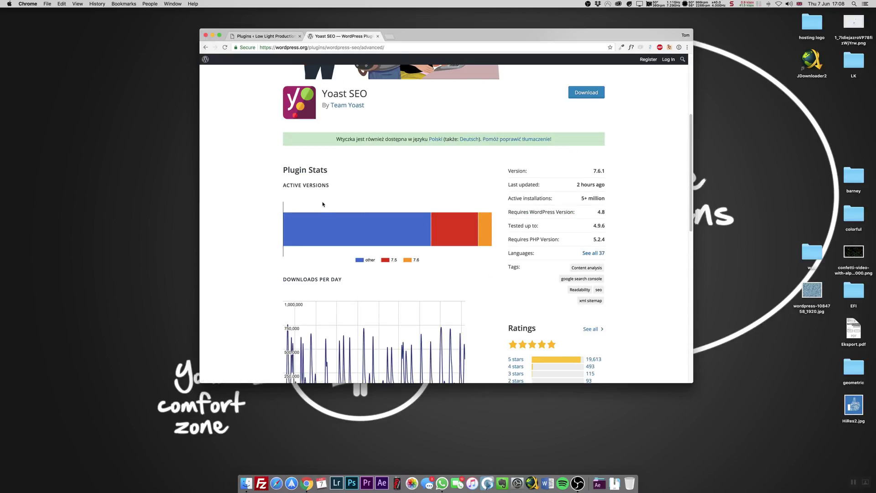
scroll(403, 255, down, 4)
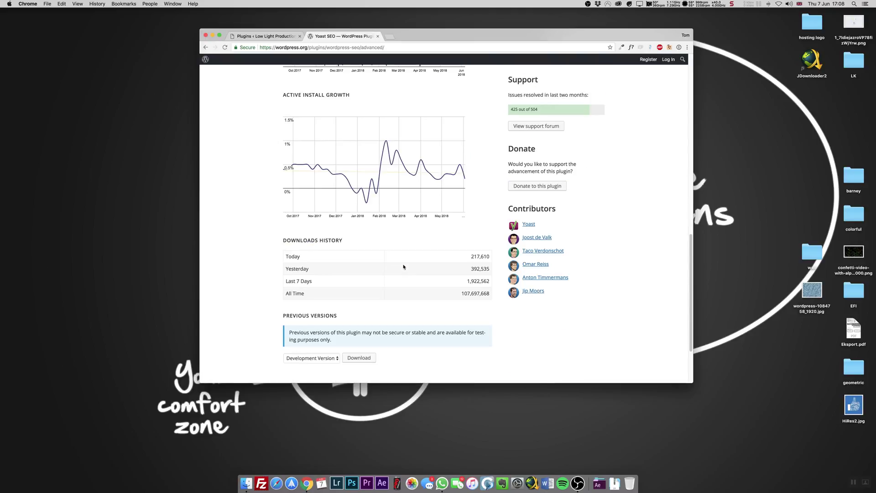
scroll(303, 260, down, 3)
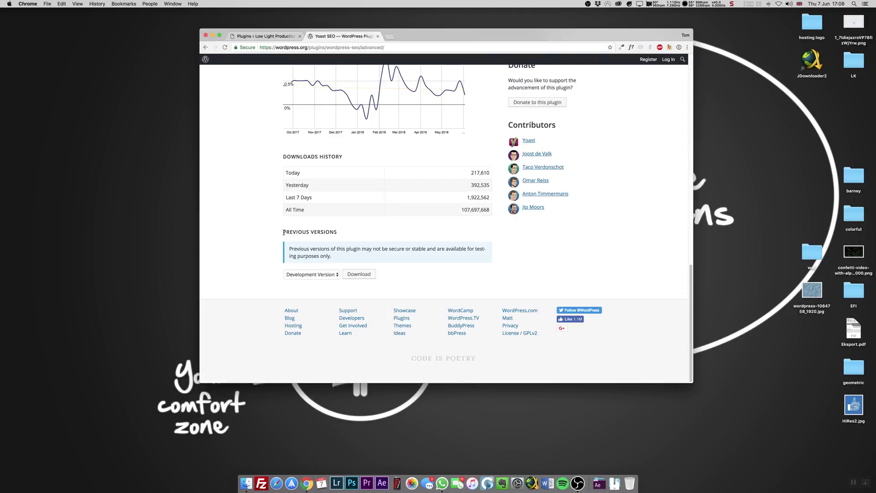
drag(282, 232, 340, 235)
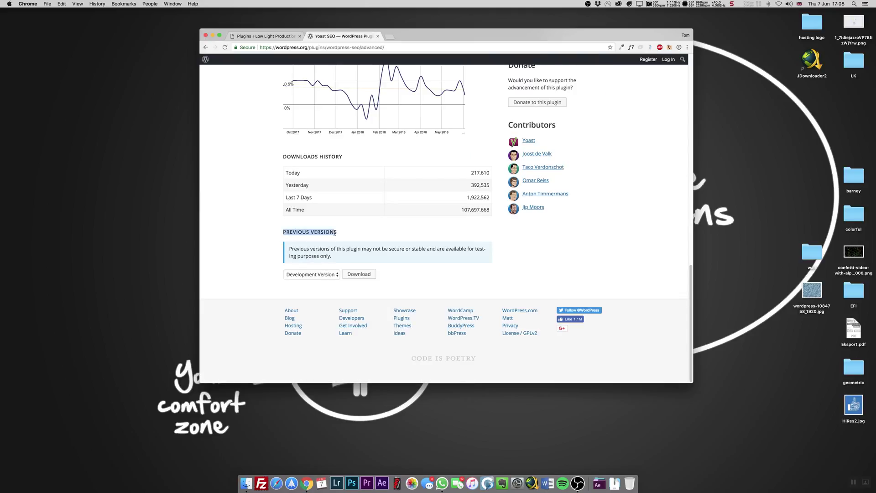
click(300, 274)
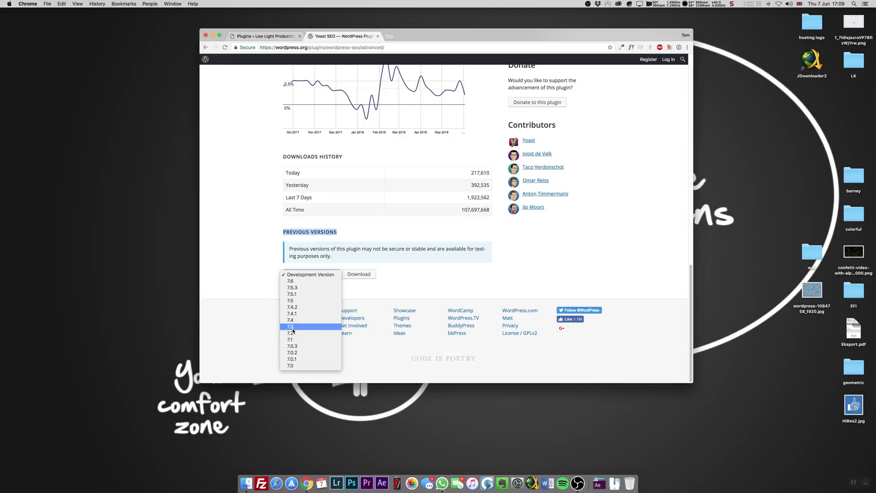
click(292, 327)
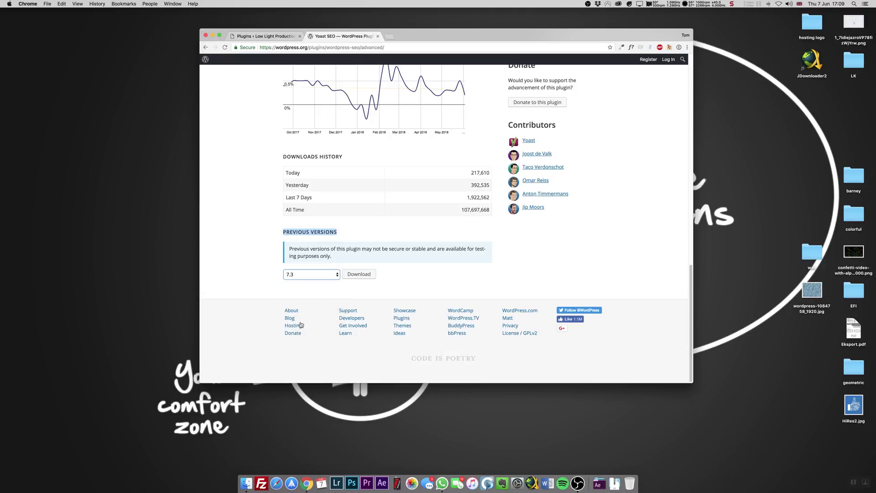
click(357, 275)
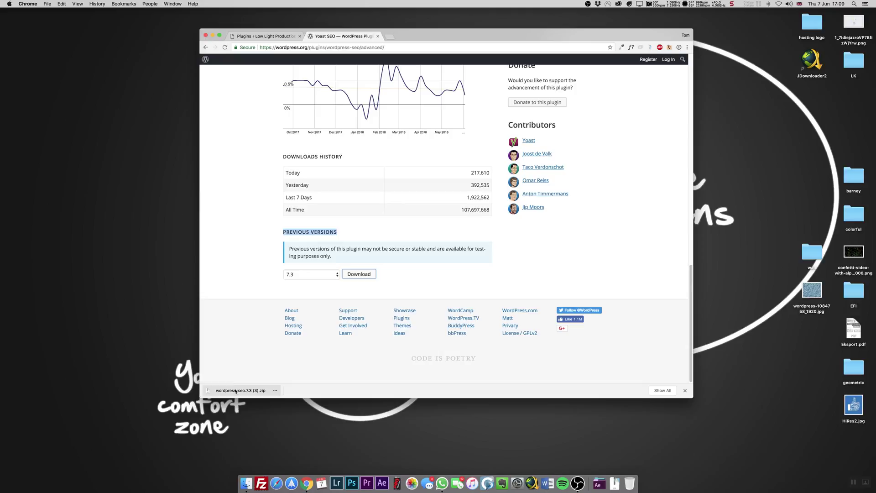
Return to the site's plugins list and open Add Plugins, dismissing the directory search suggestions
click(269, 36)
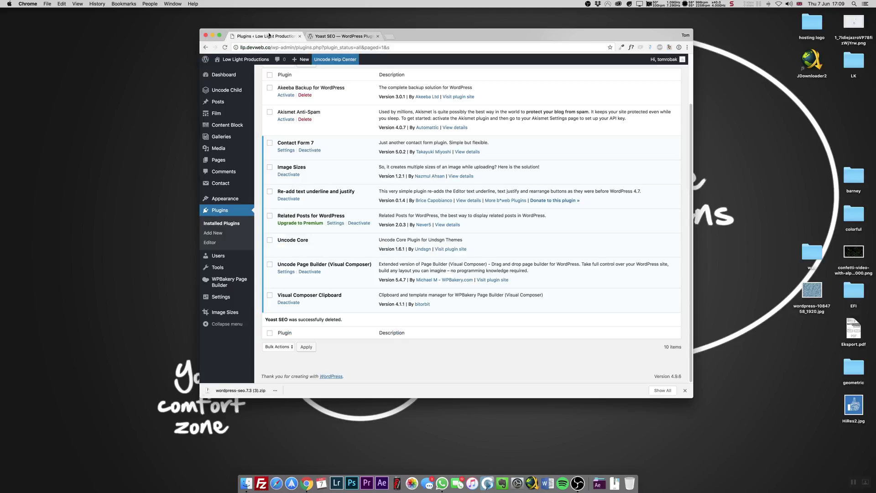
click(222, 224)
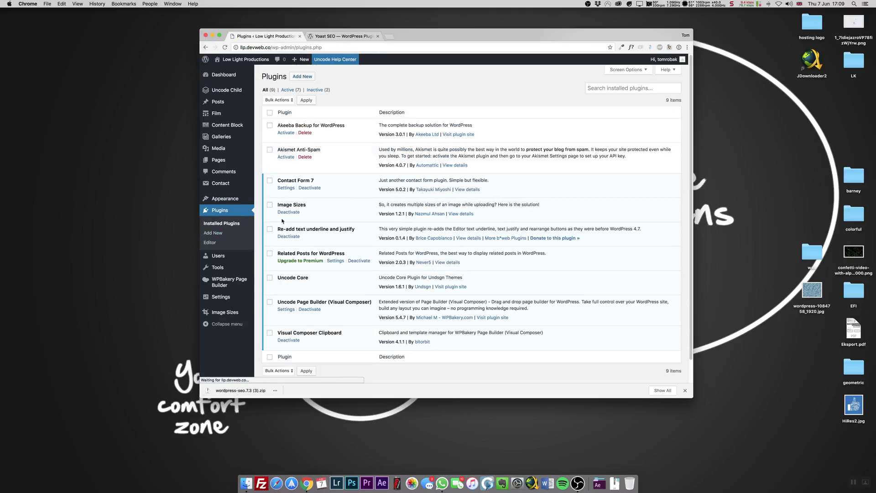
click(304, 76)
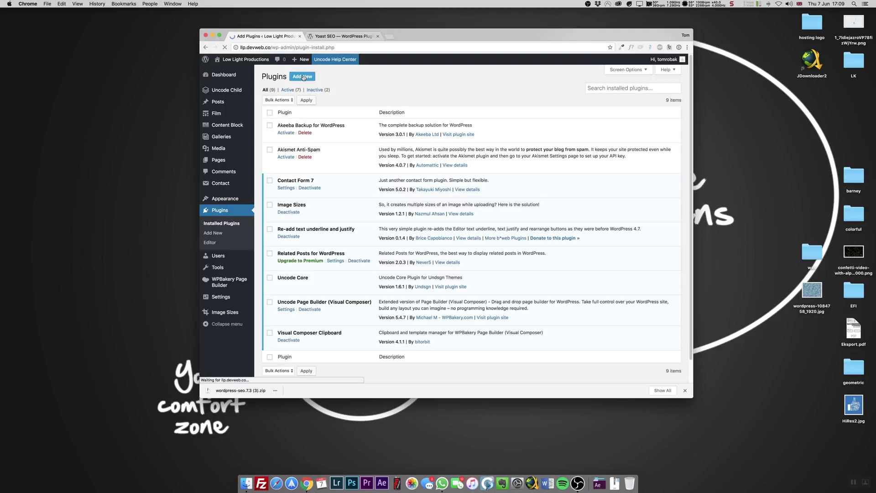
click(597, 96)
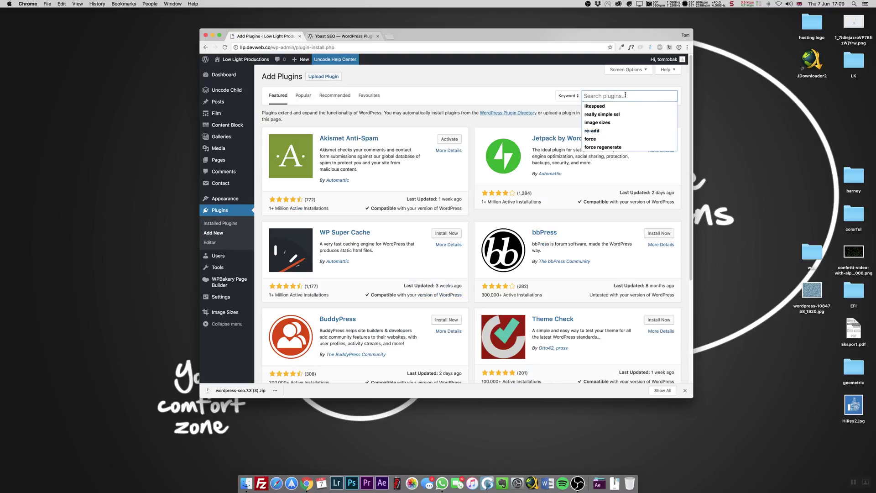
click(613, 82)
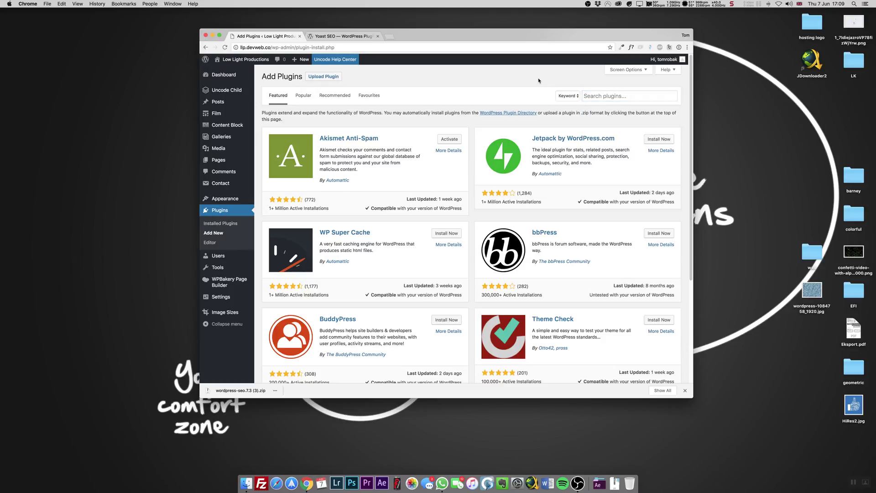
Upload wordpress-seo.7.3 (3).zip, install it, and activate Yoast SEO 7.3
click(322, 77)
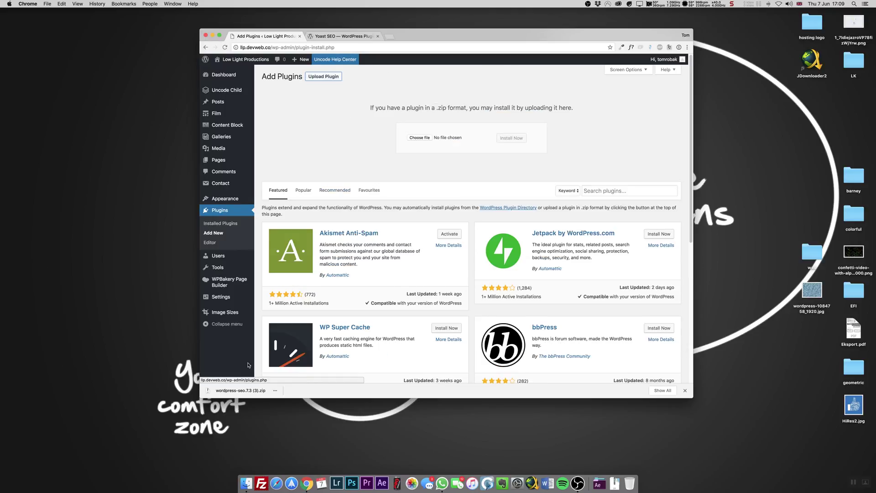
drag(321, 386, 438, 138)
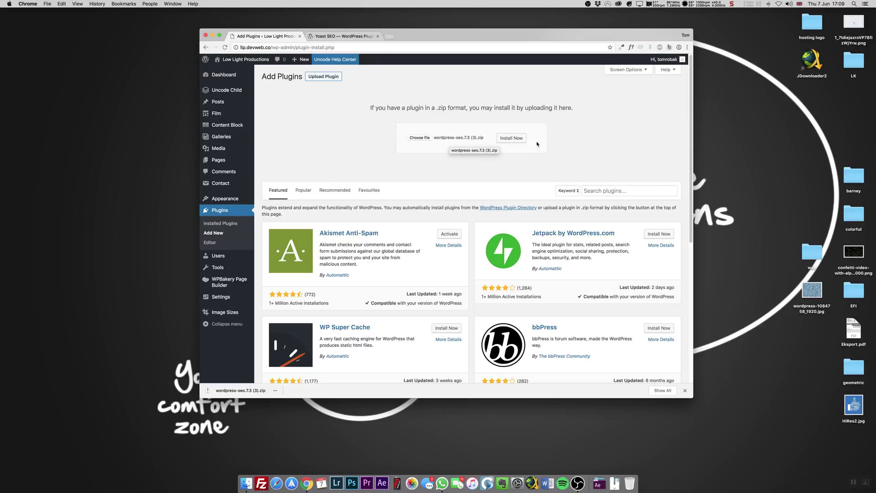
click(521, 139)
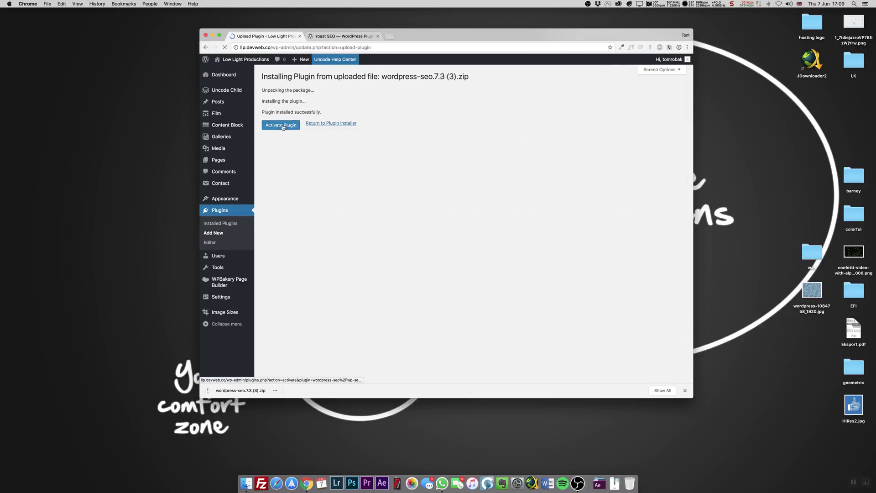
click(282, 126)
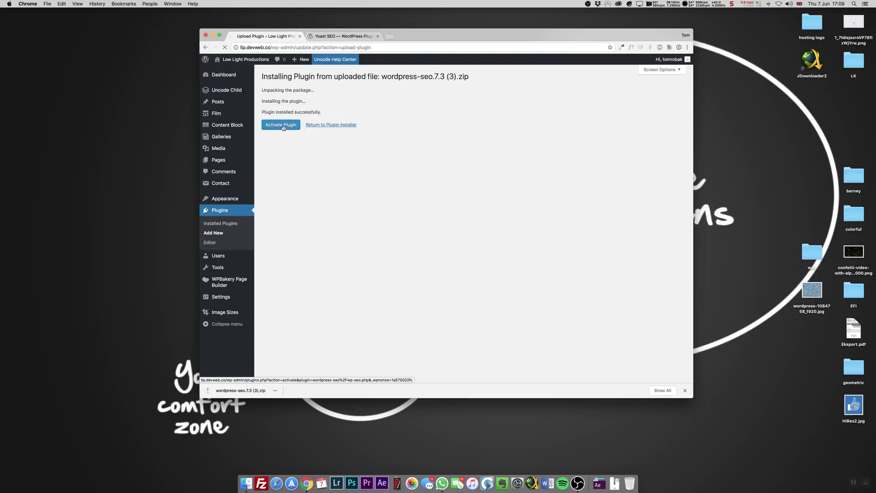
scroll(392, 315, down, 5)
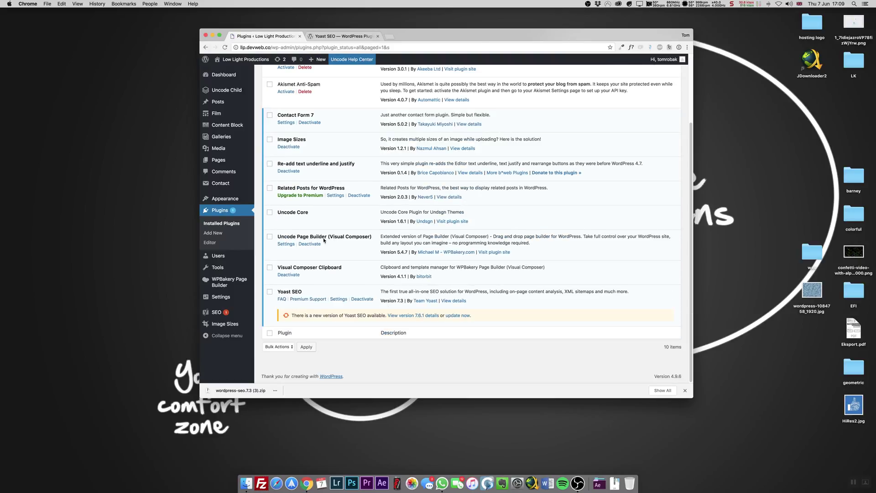
drag(381, 301, 403, 301)
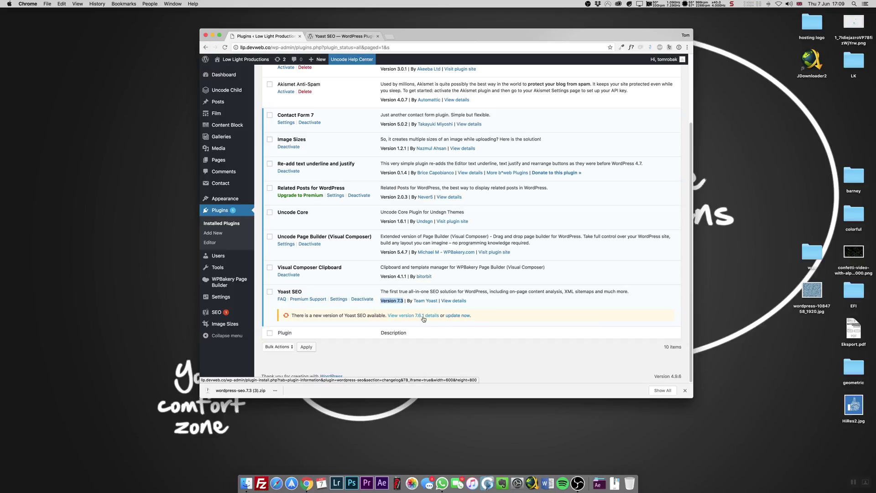
click(423, 317)
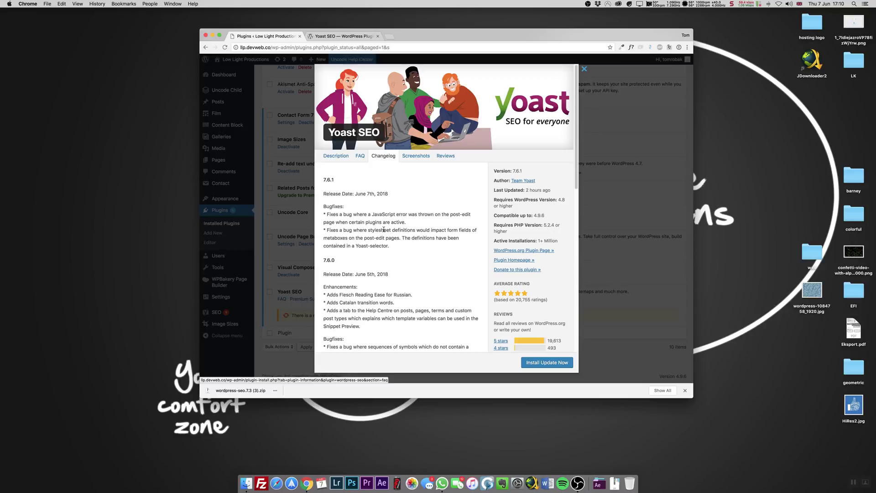
drag(336, 188, 397, 250)
click(349, 212)
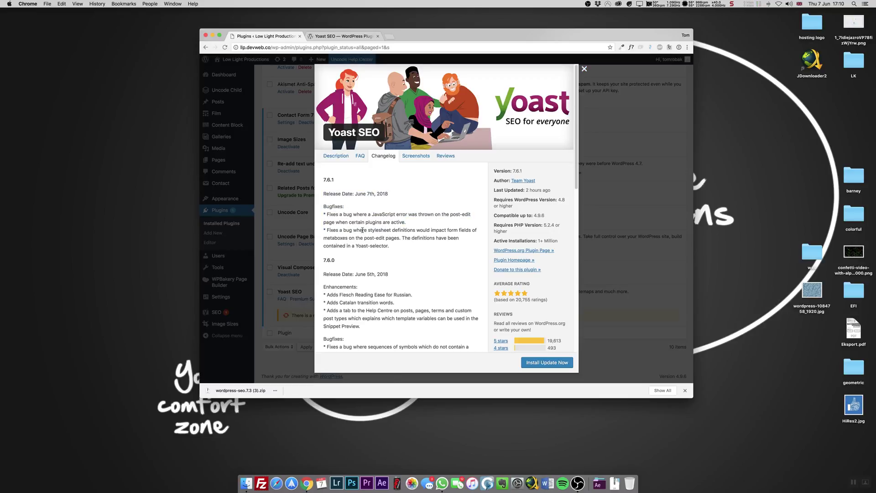
click(583, 69)
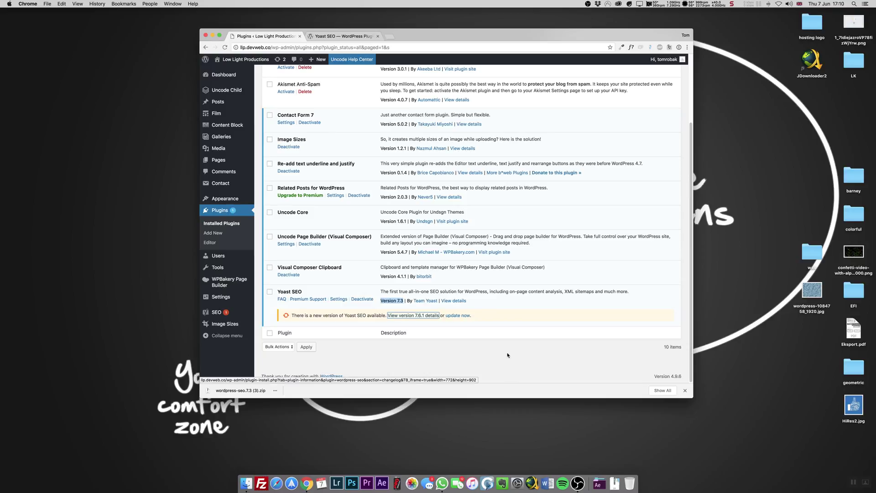
click(508, 355)
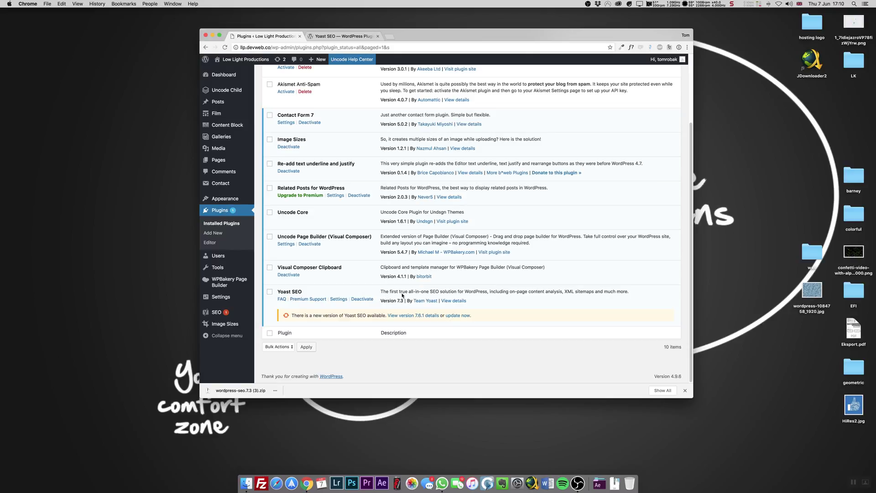
Save Yoast's Search Appearance > Media attachment URL redirect as Yes, then visit the site's home page
click(338, 300)
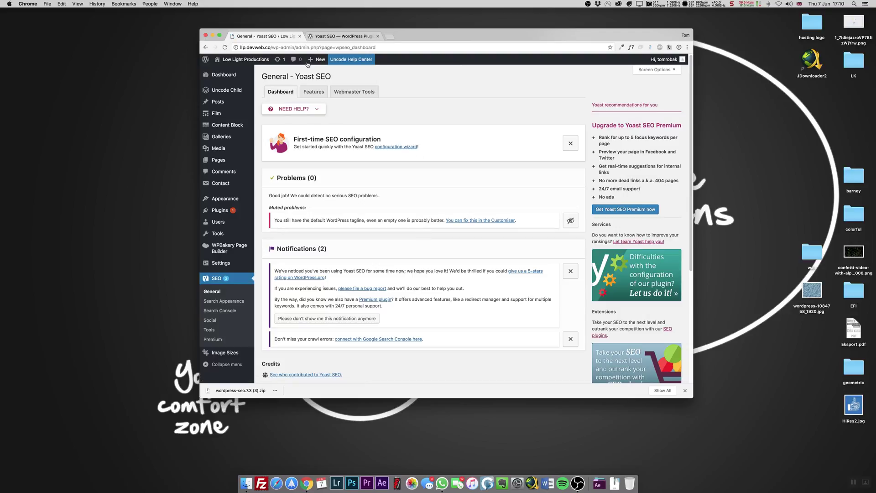
scroll(324, 192, down, 5)
scroll(327, 188, down, 3)
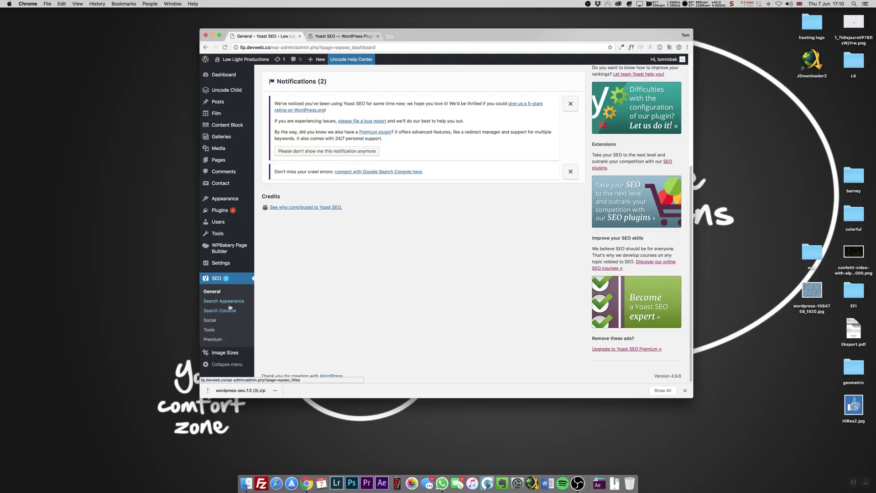
scroll(230, 308, up, 8)
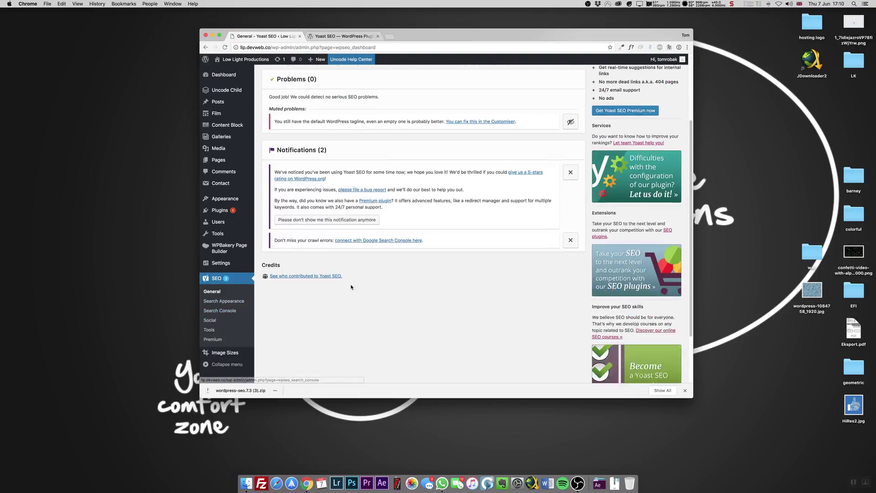
click(224, 301)
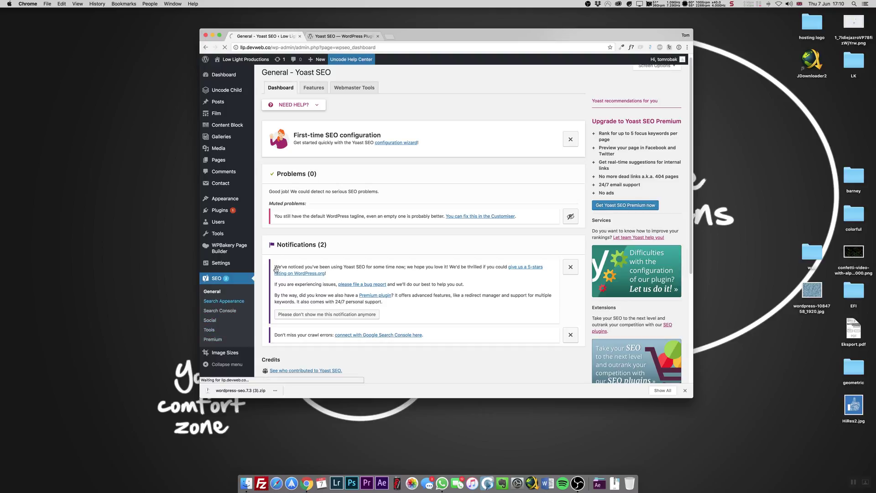
click(347, 92)
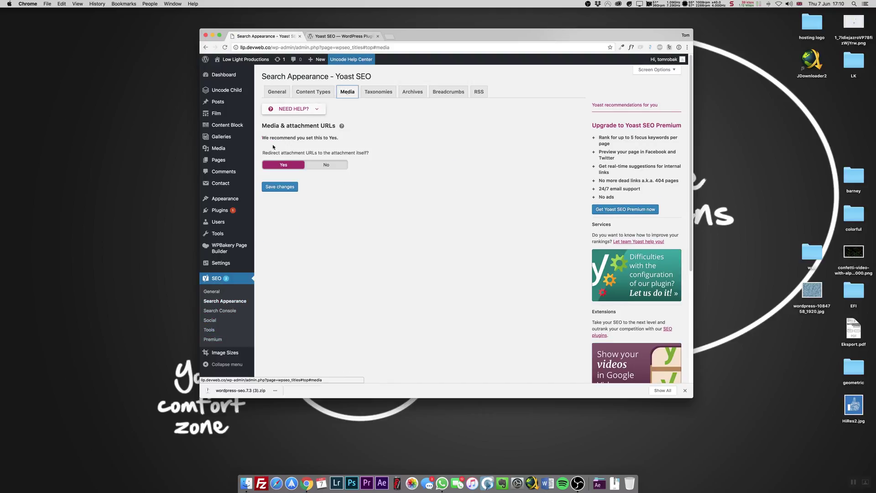
click(279, 187)
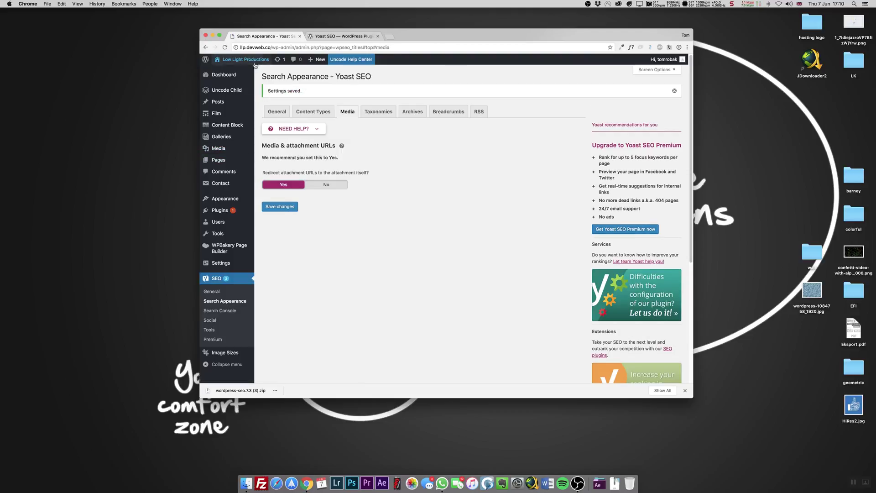
click(231, 69)
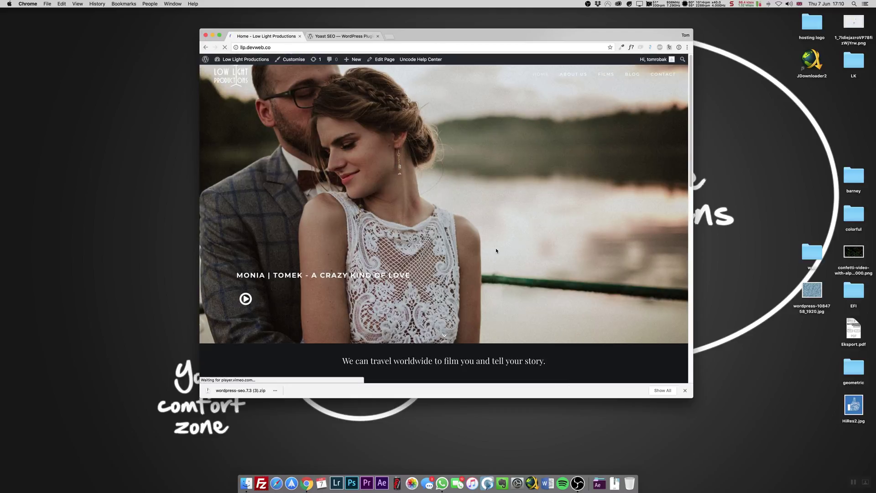
View the home page source and highlight the Yoast og:image meta tag on line 18
key(super+alt+u)
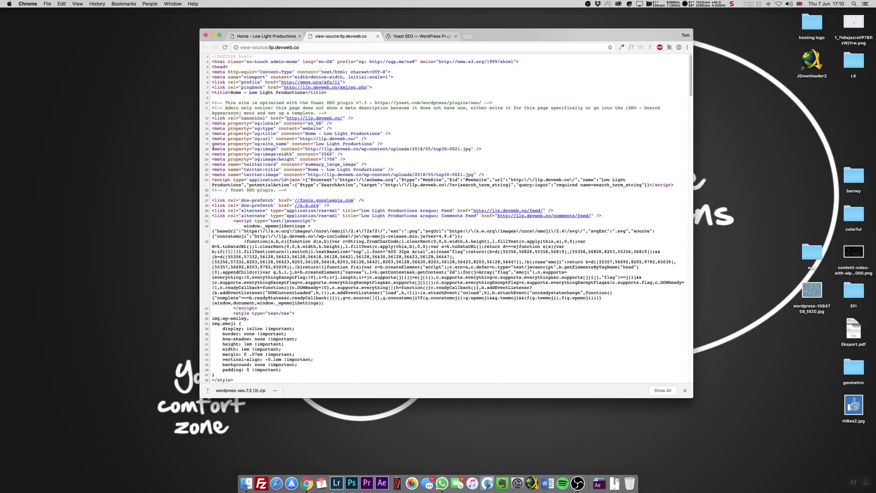
drag(211, 151, 480, 146)
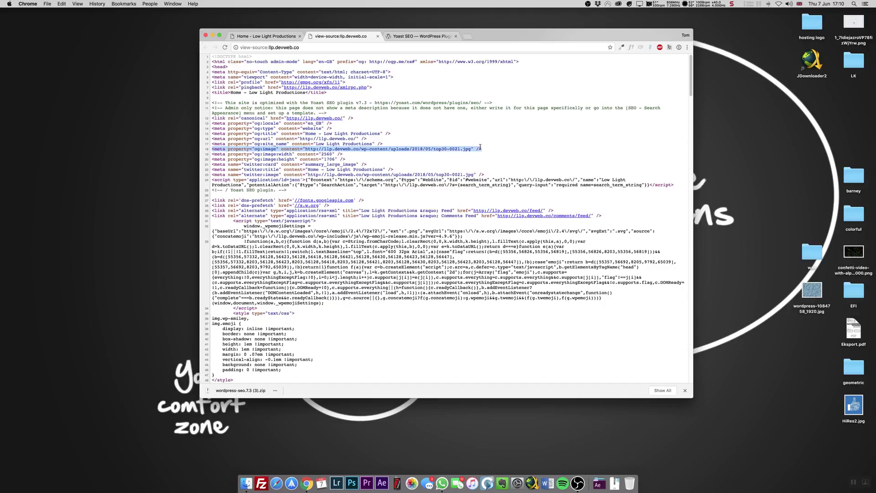
click(275, 150)
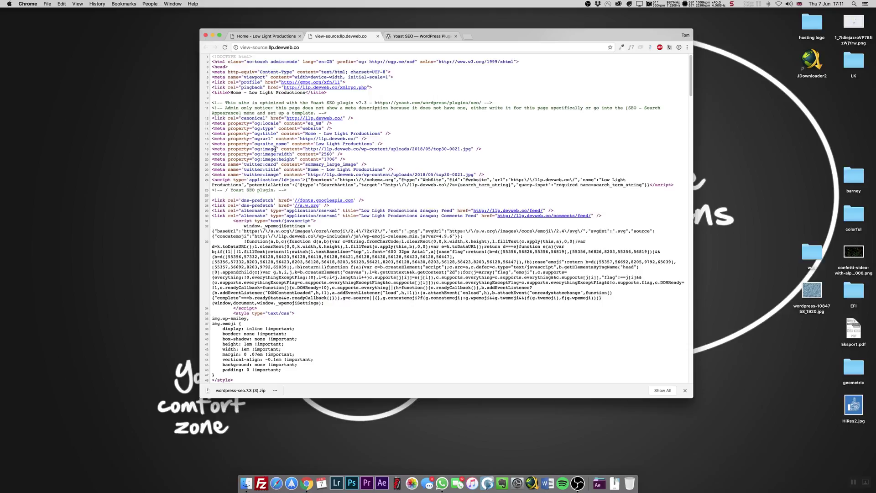
drag(275, 150, 255, 149)
Close the page source tab and scroll through the Low Light Productions home page
click(377, 37)
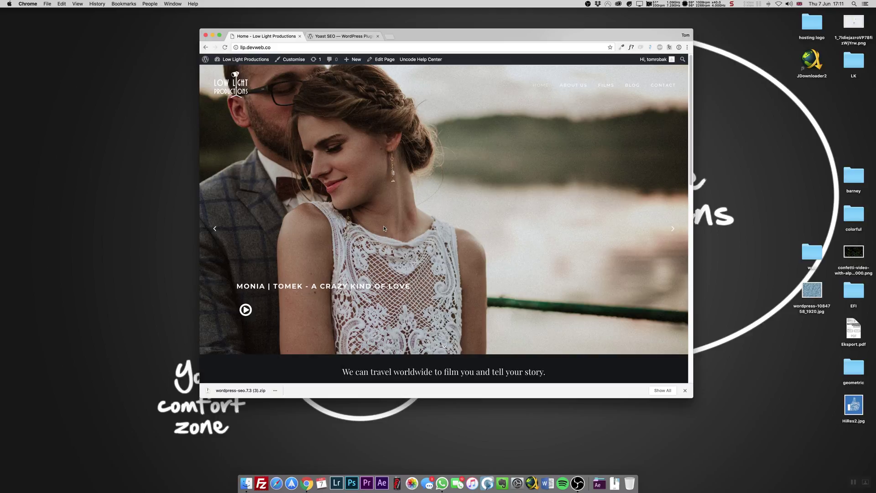
scroll(384, 226, down, 15)
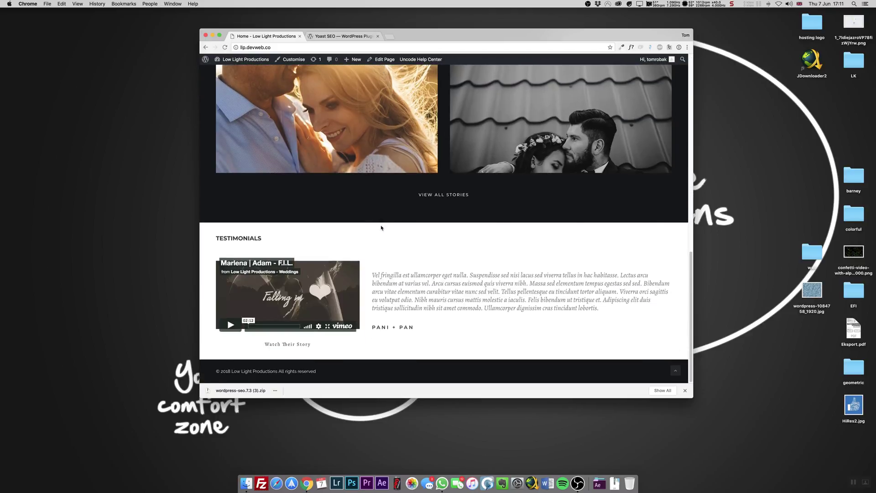
scroll(261, 296, up, 15)
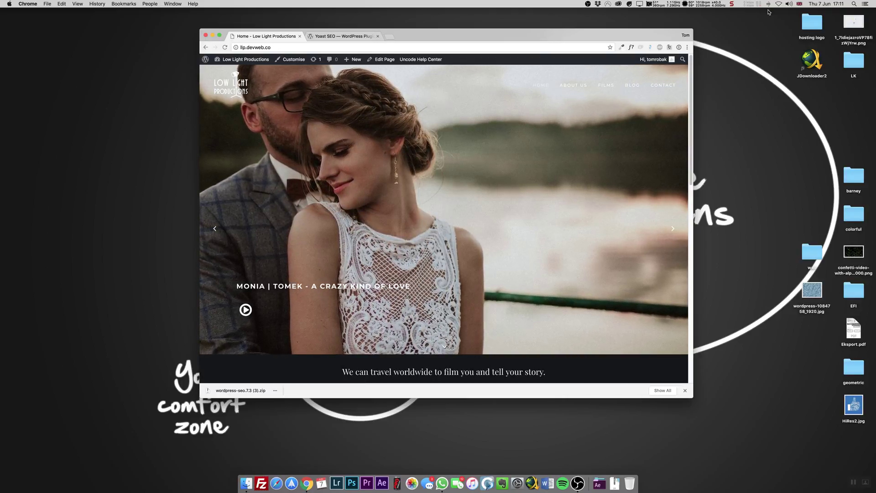
click(732, 4)
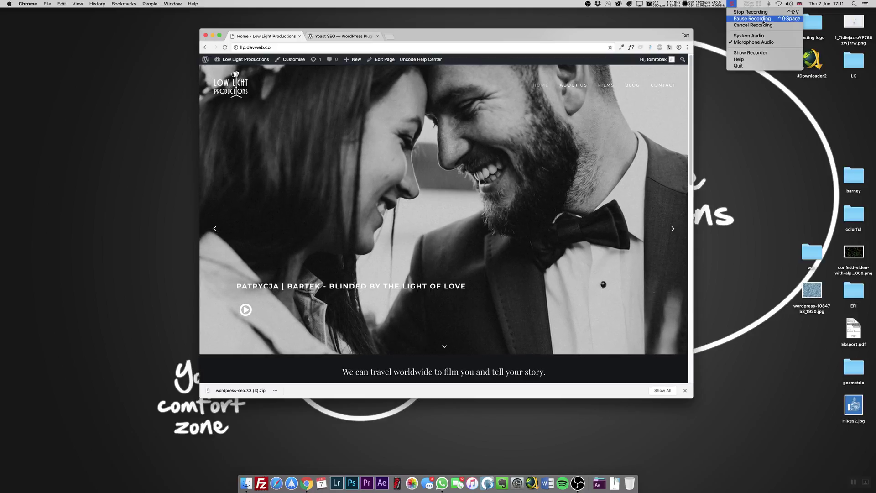